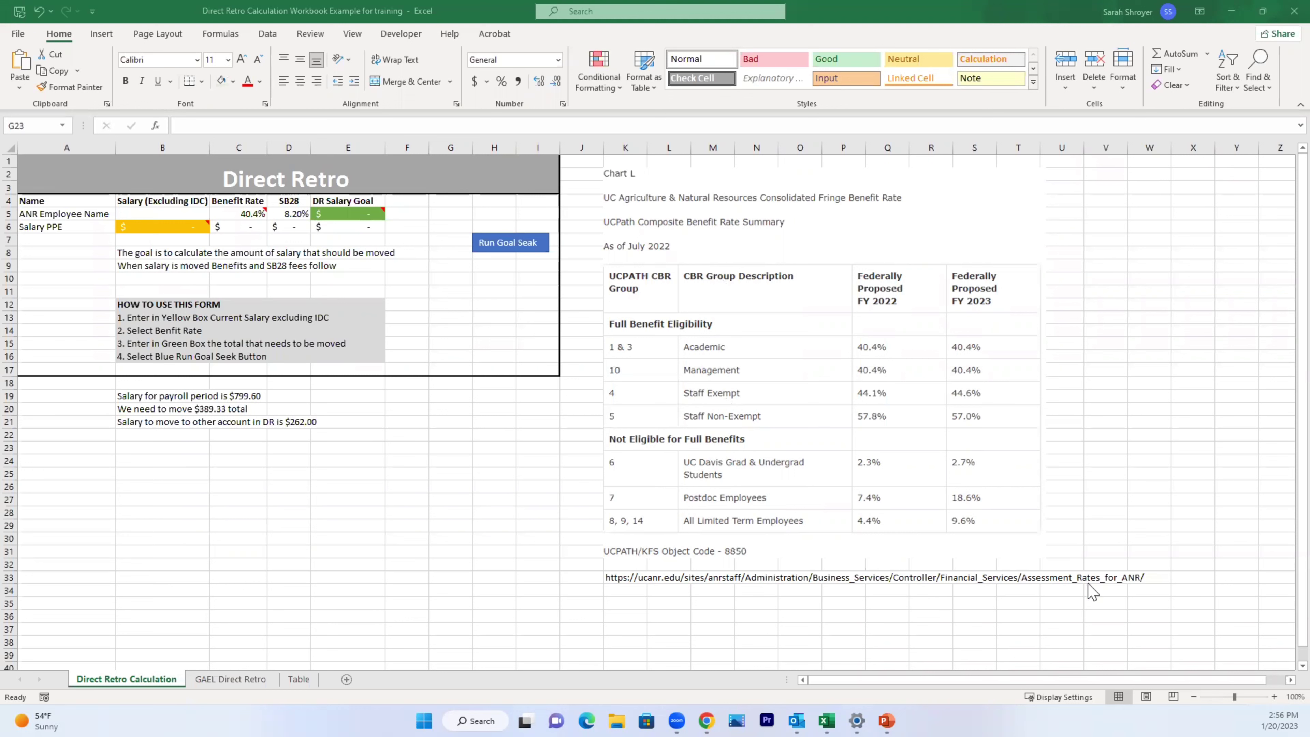
Step: Enter the 799.60 payroll salary in the yellow Salary PPE cell B6
click(348, 213)
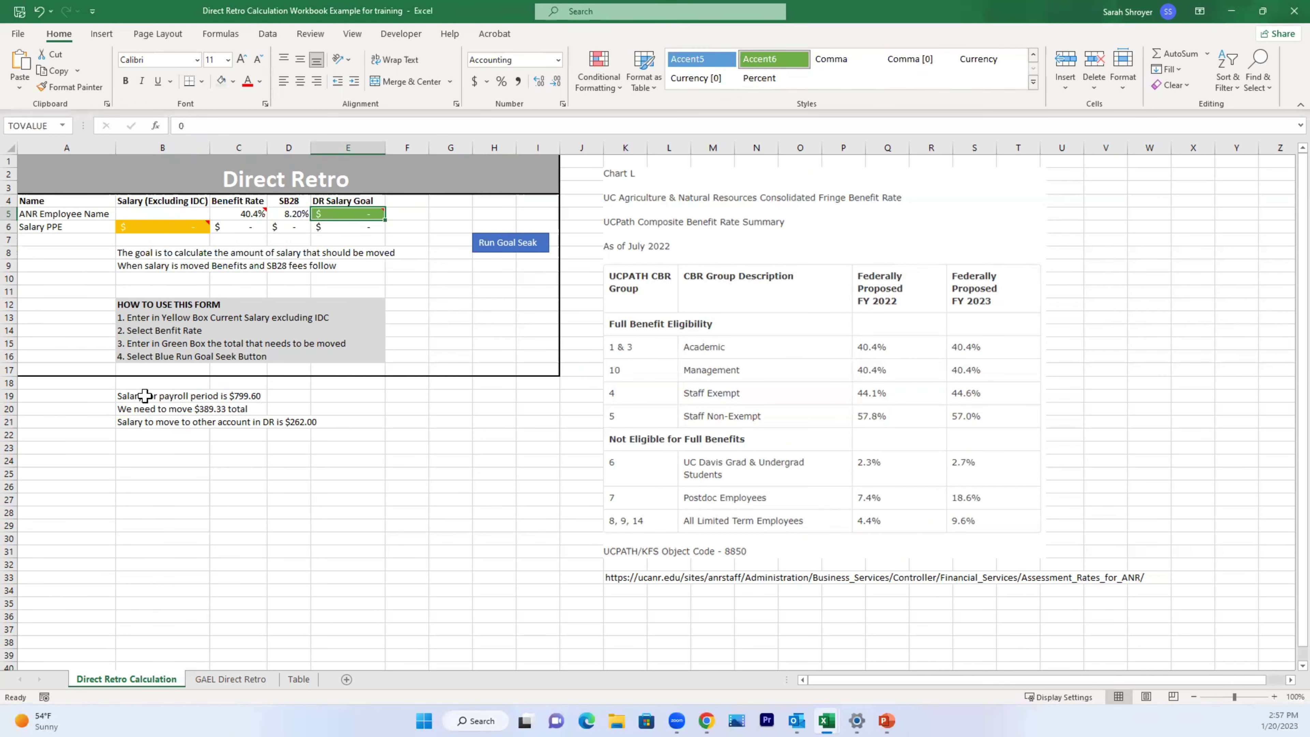
click(50, 213)
click(57, 227)
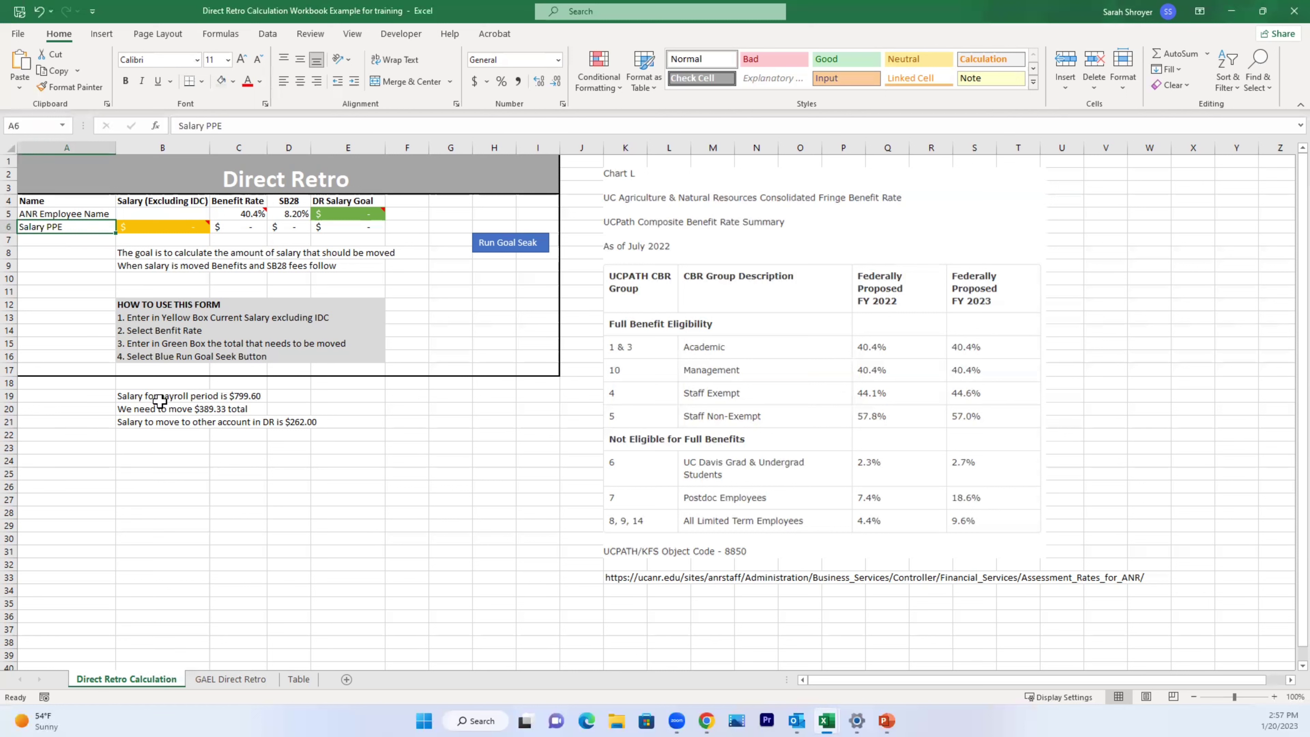
click(170, 227)
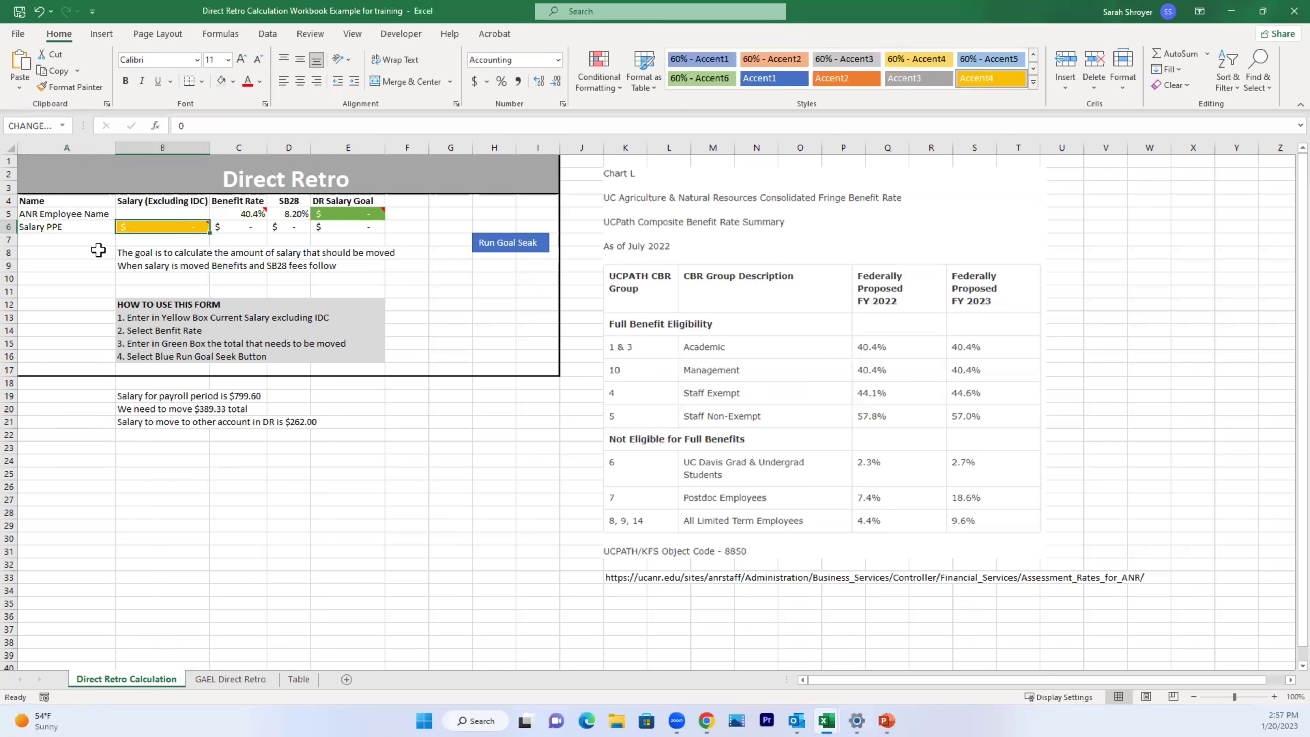
click(86, 232)
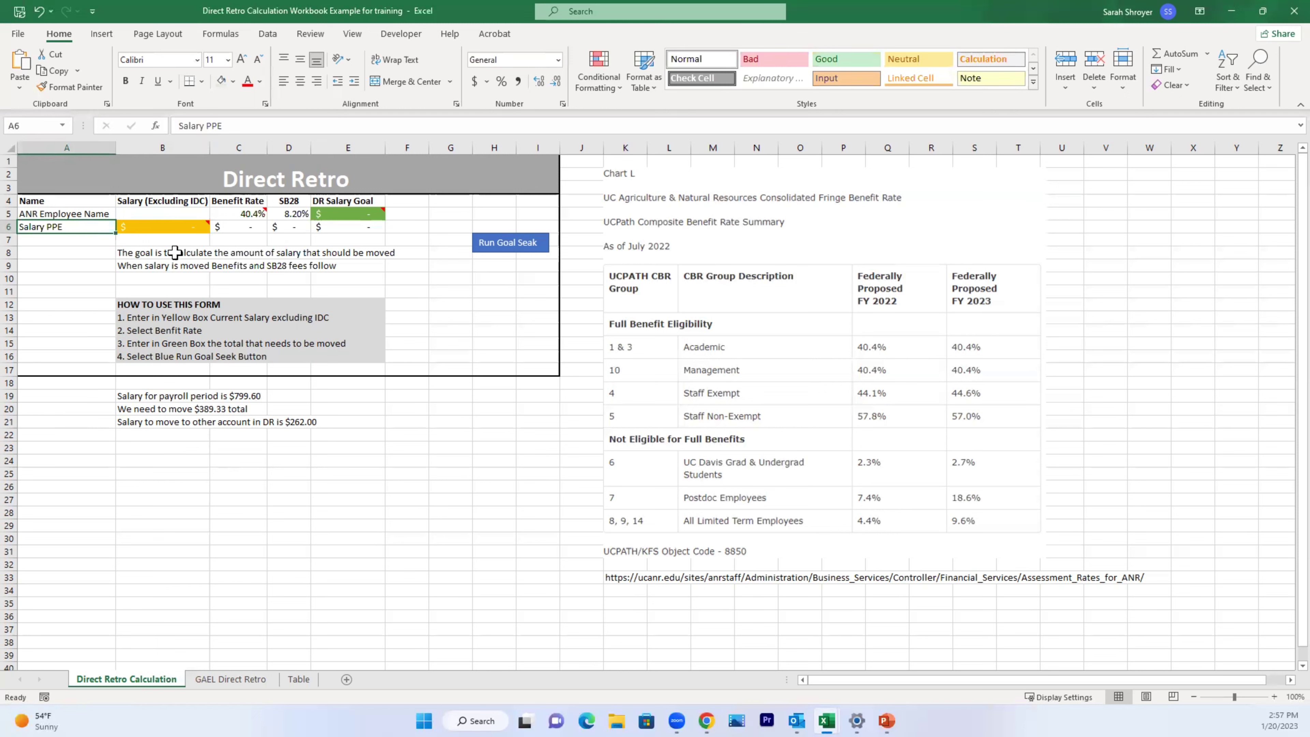
click(170, 228)
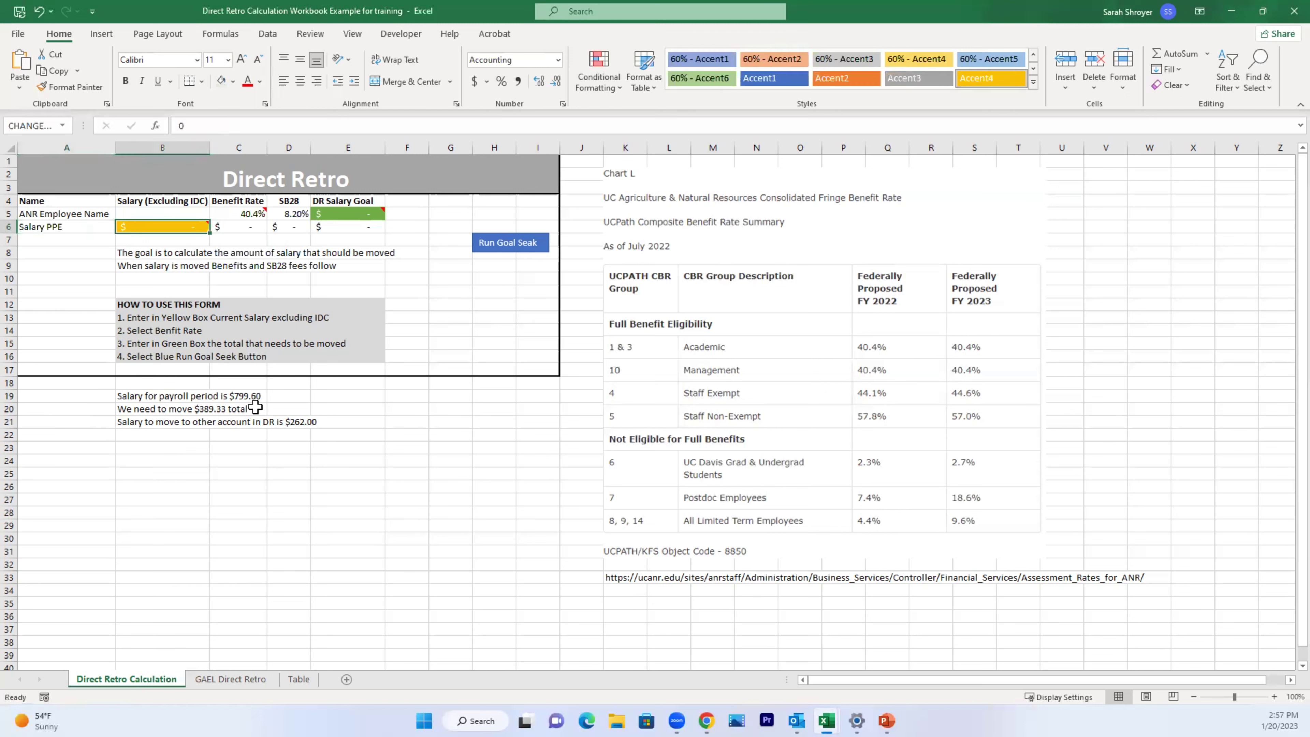
text(7)
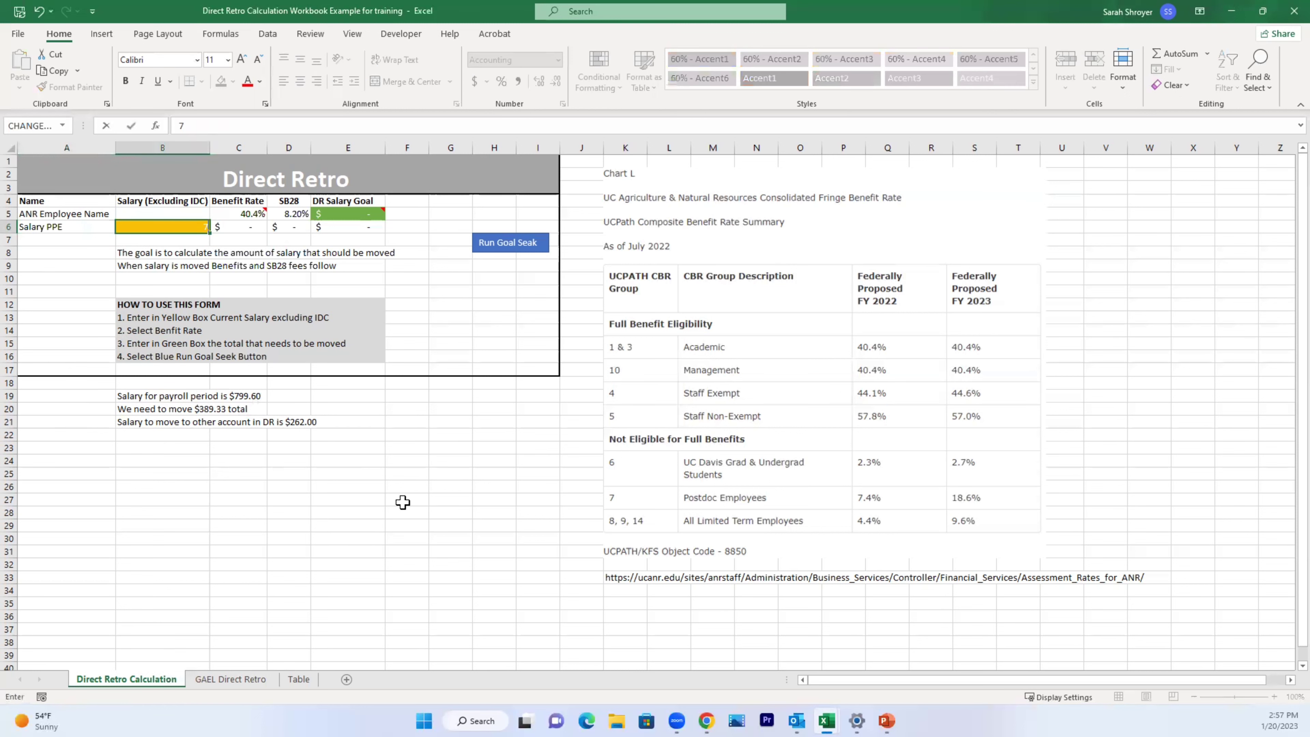
text(99.60)
key(Return)
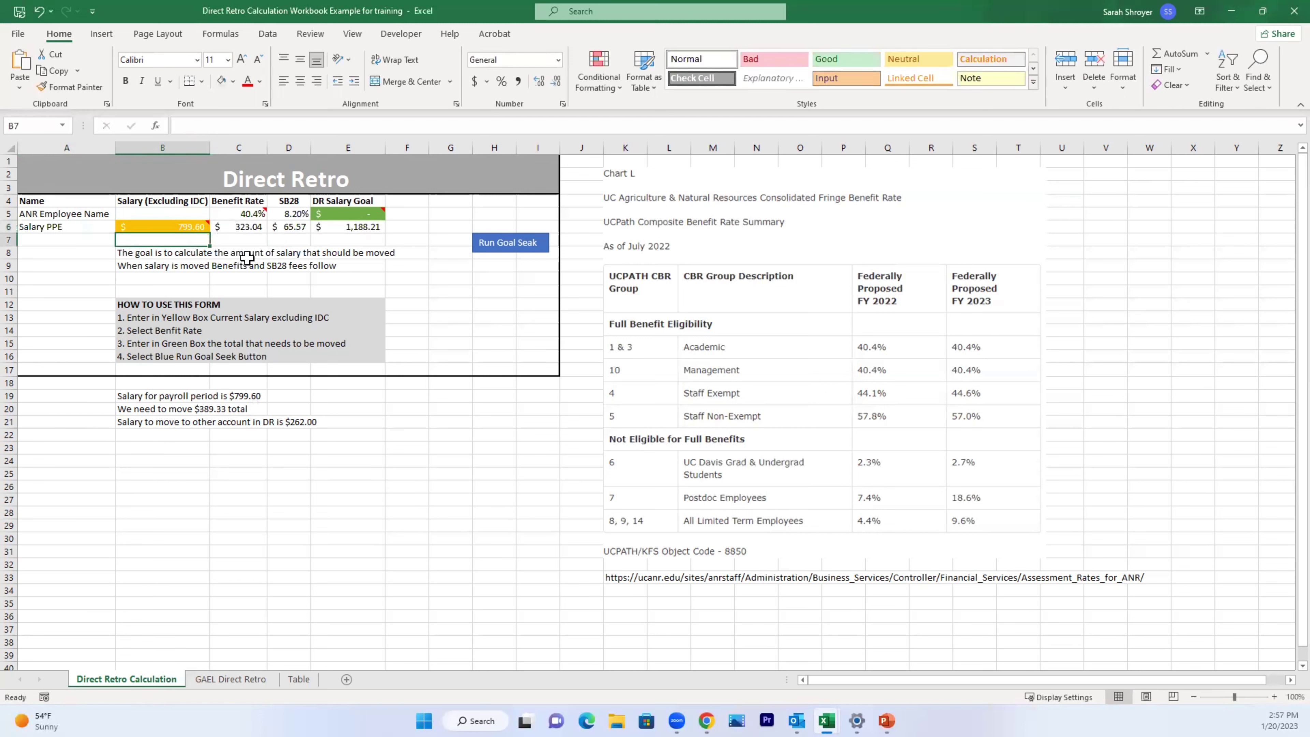
Step: Set the C5 benefit rate to 57.0% from its dropdown list
mouse_move(262, 210)
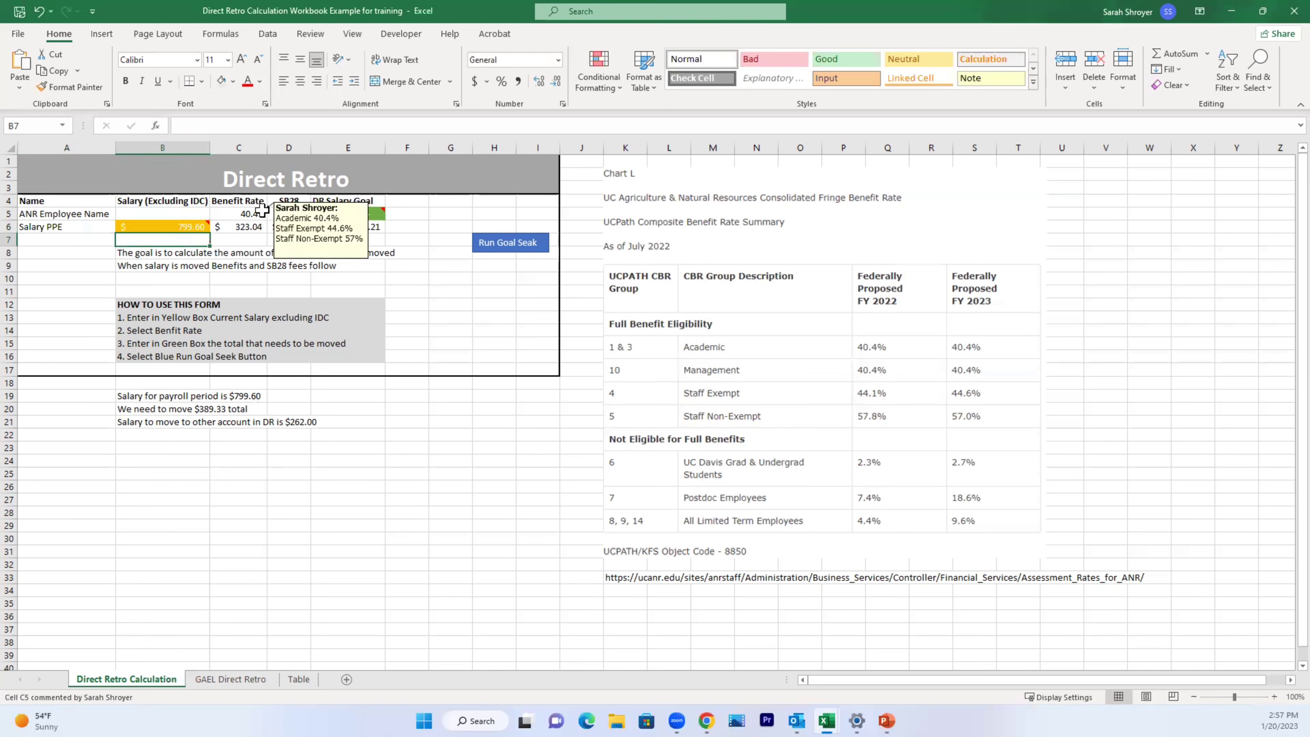
click(262, 209)
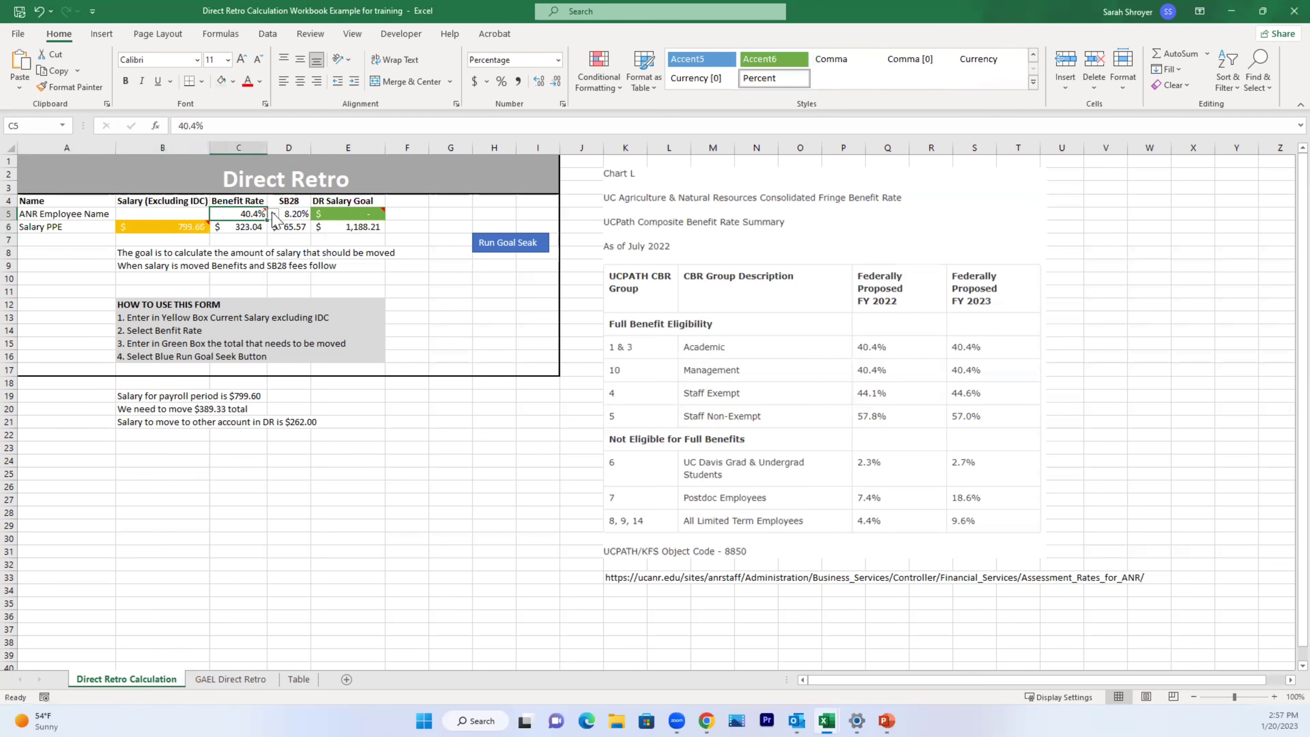
click(273, 214)
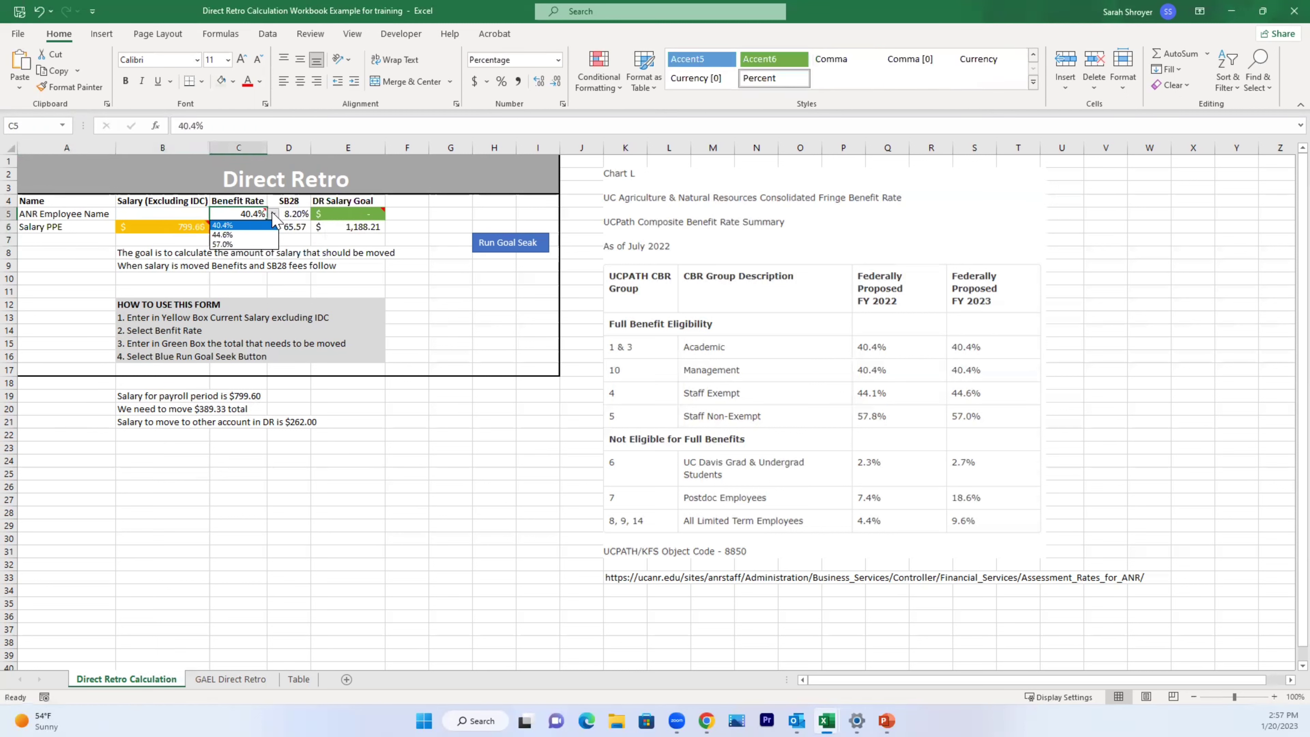
click(254, 244)
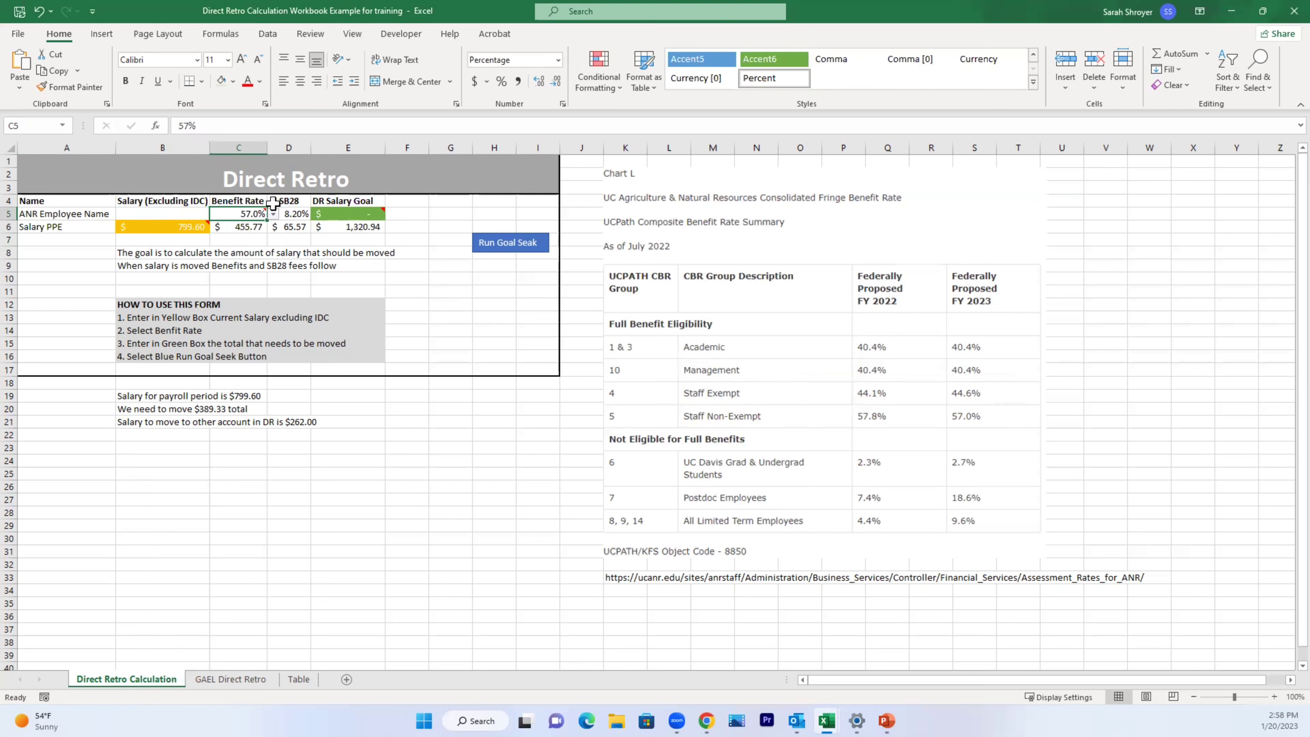
click(295, 211)
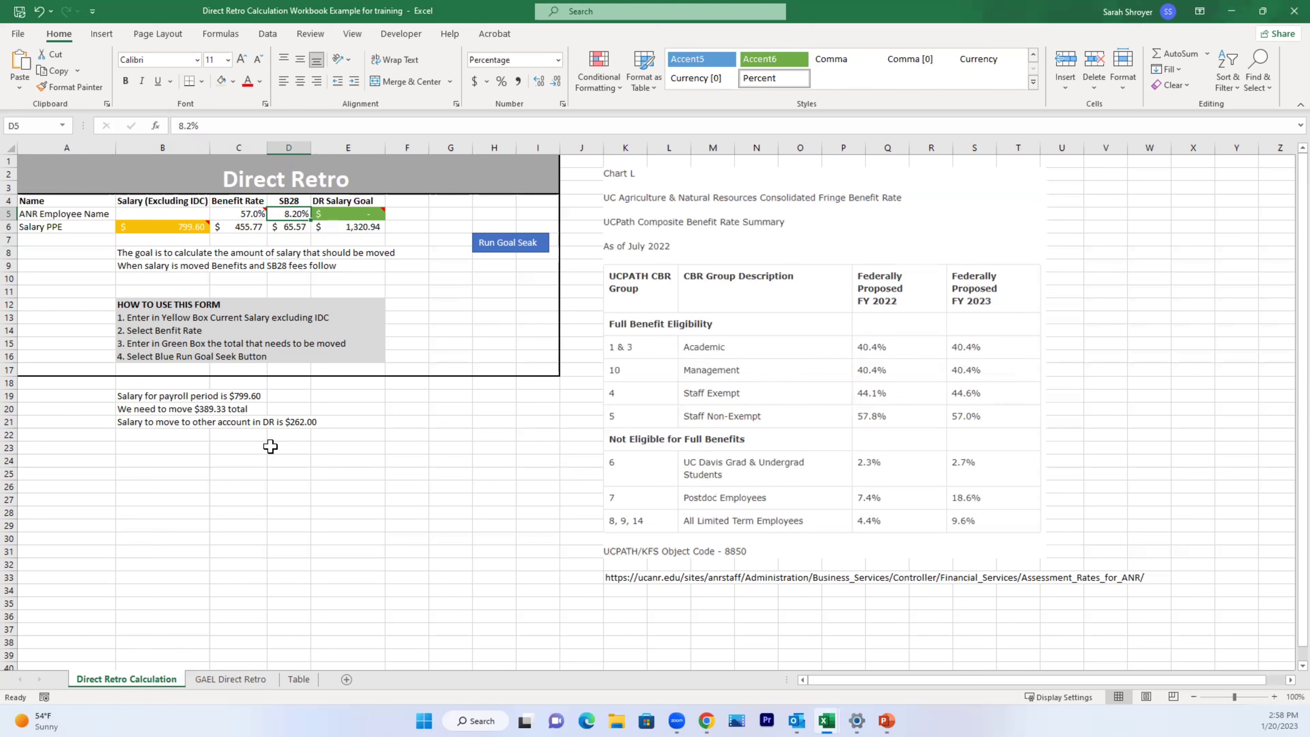
Step: Enter 389.33 as the DR Salary Goal in green cell E5
click(227, 411)
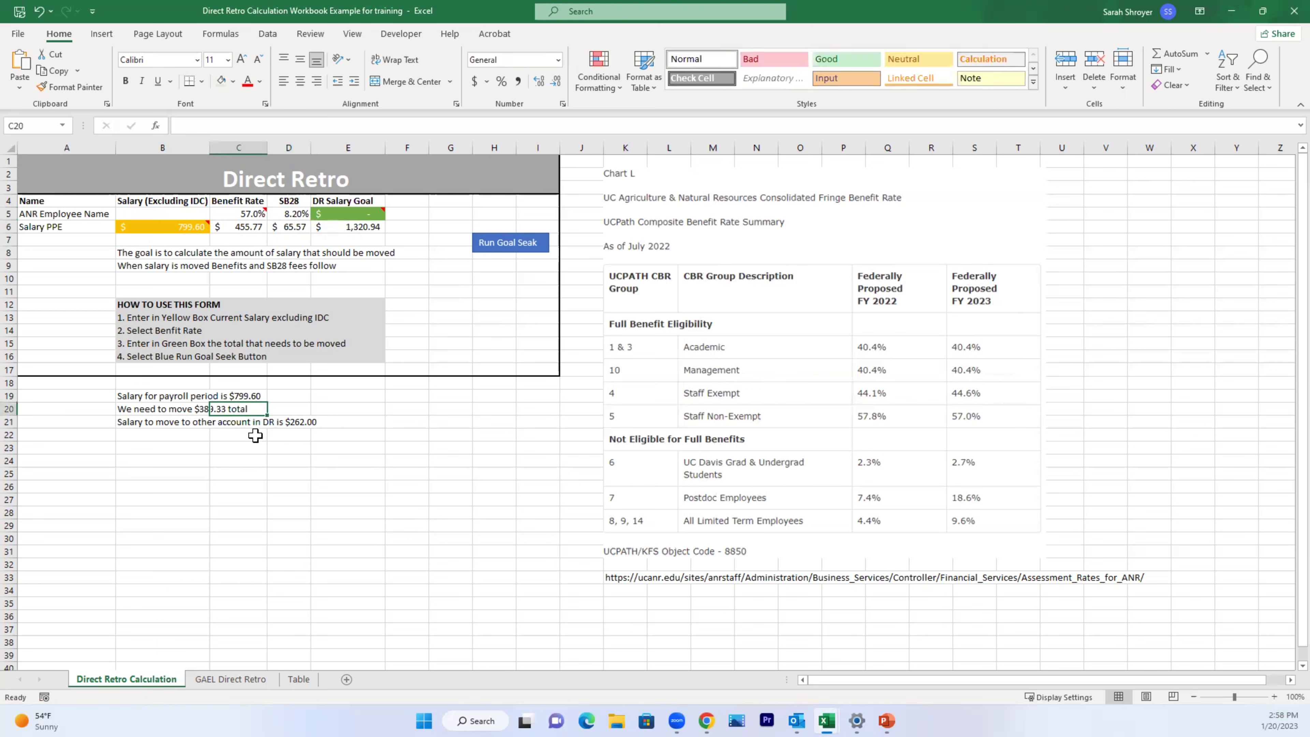
click(255, 435)
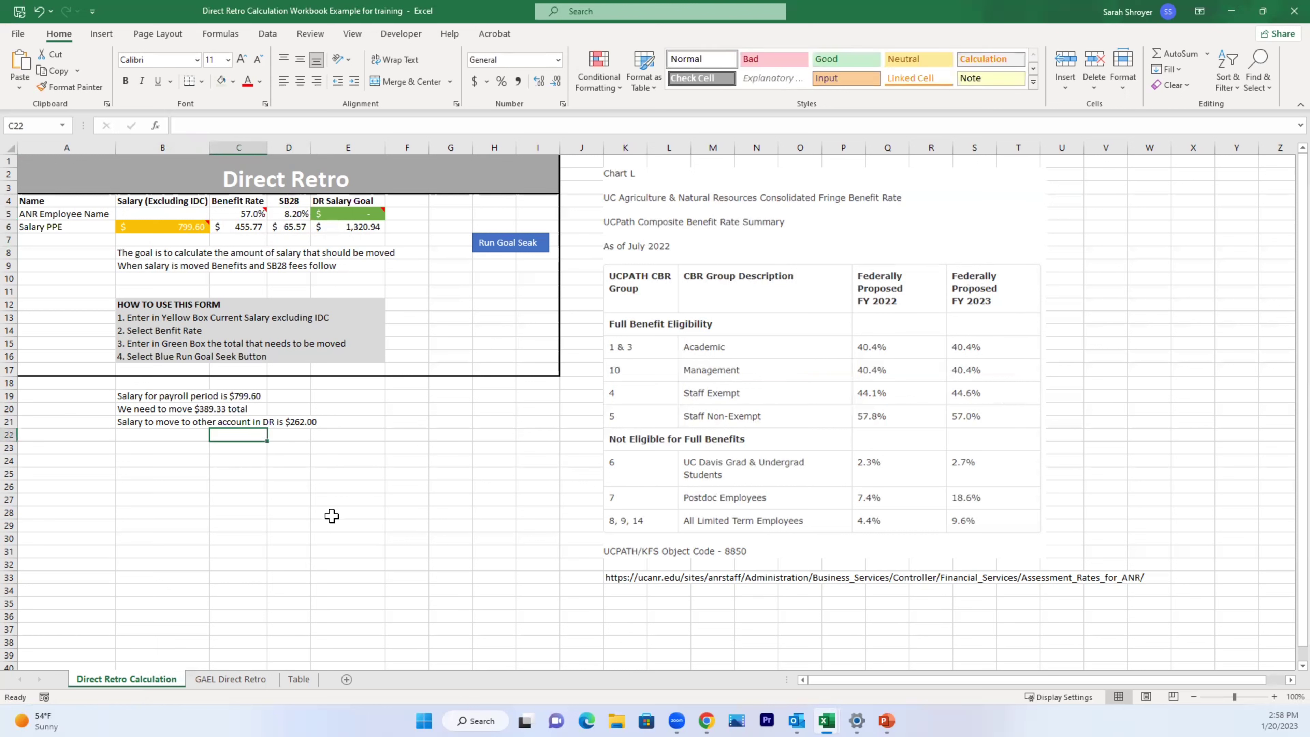
click(356, 213)
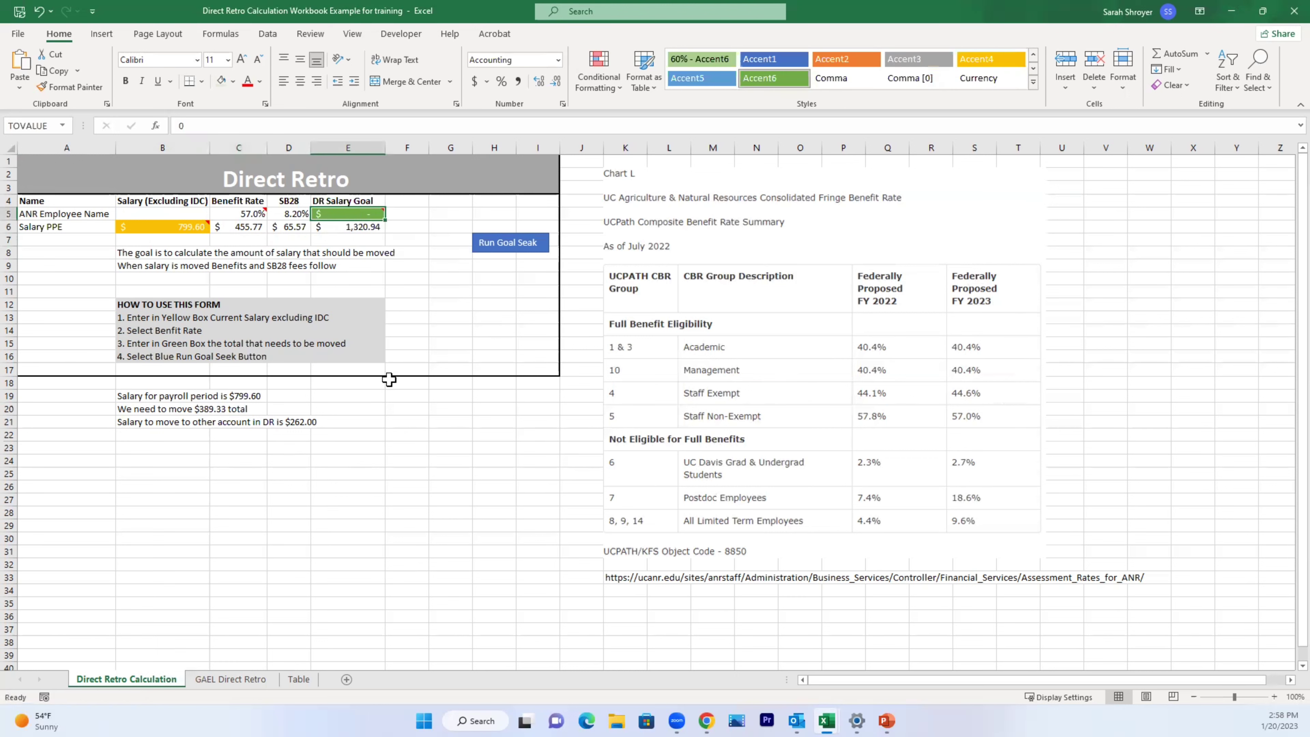
mouse_move(383, 212)
text(3)
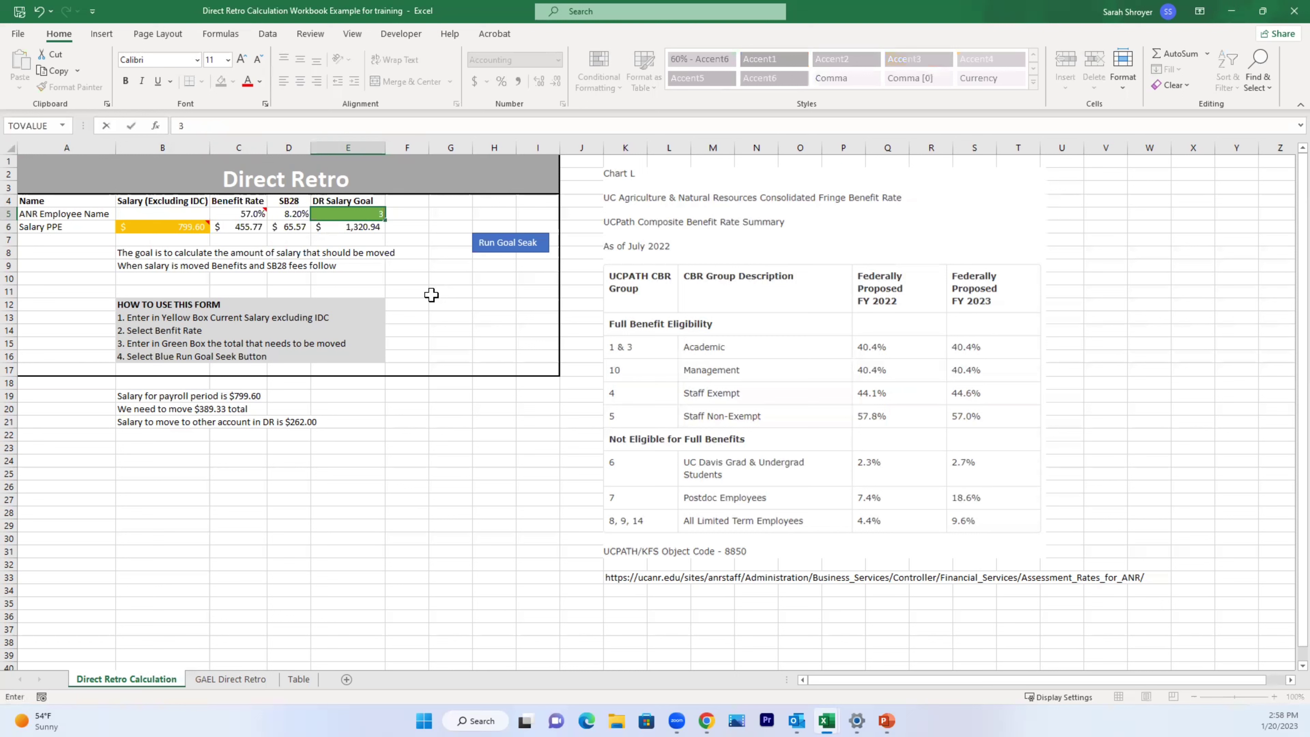
text(89.33)
key(Return)
key(Return)
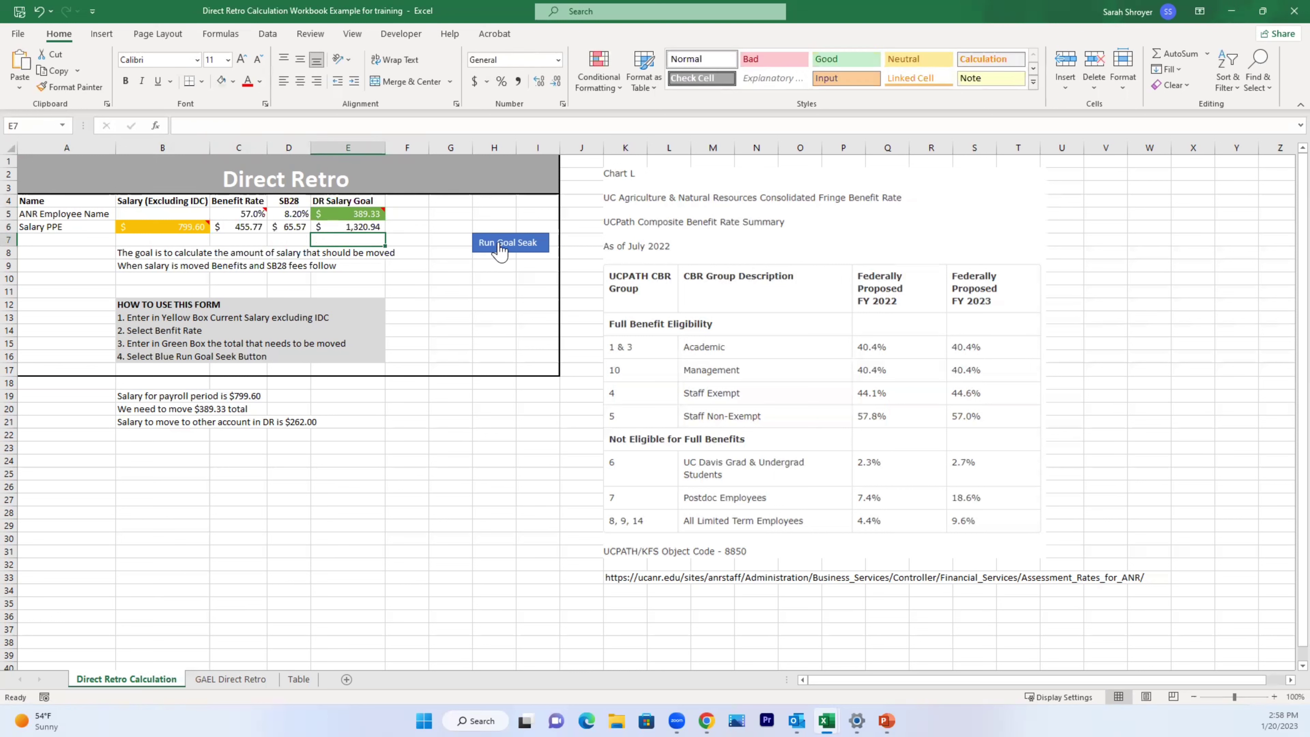
Step: Run Goal Seek to drop the salary to 235.67, then check E6's total formula
click(499, 249)
click(371, 230)
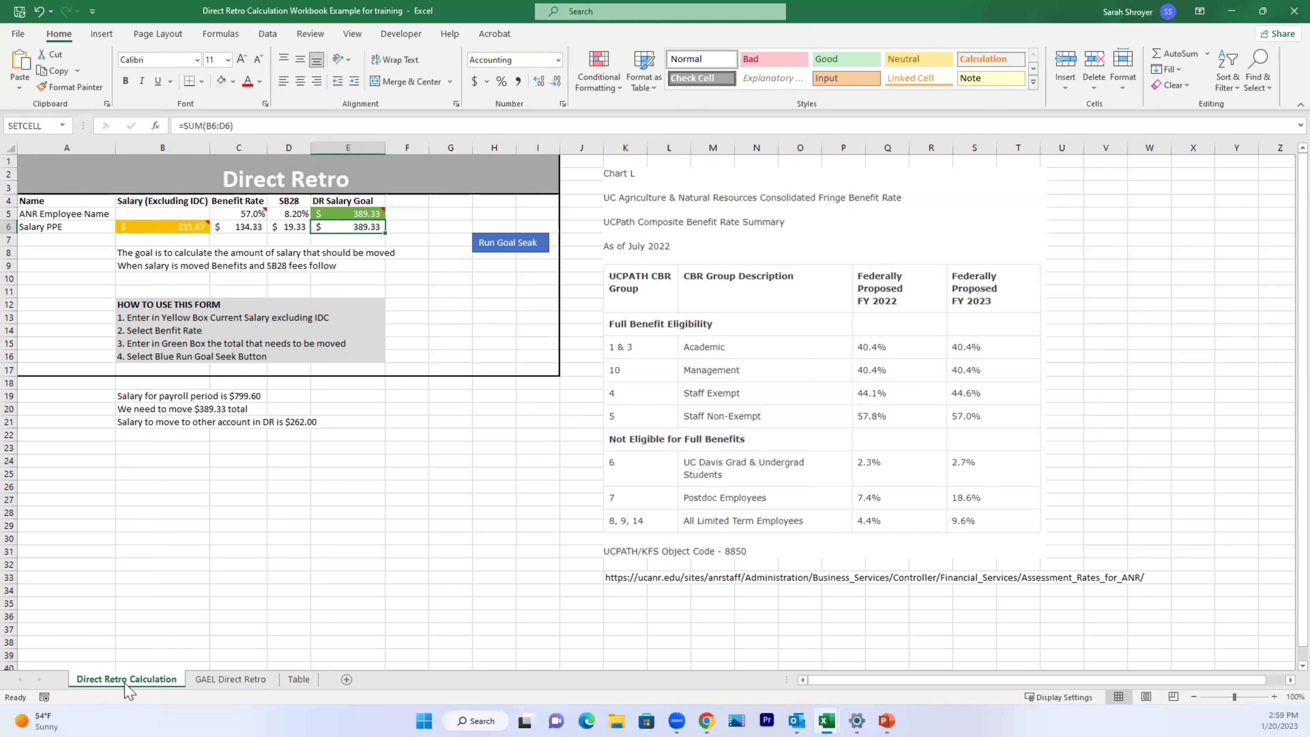
Step: Copy the note lines in B19:B21 onto the GAEL Direct Retro sheet at B19
click(225, 680)
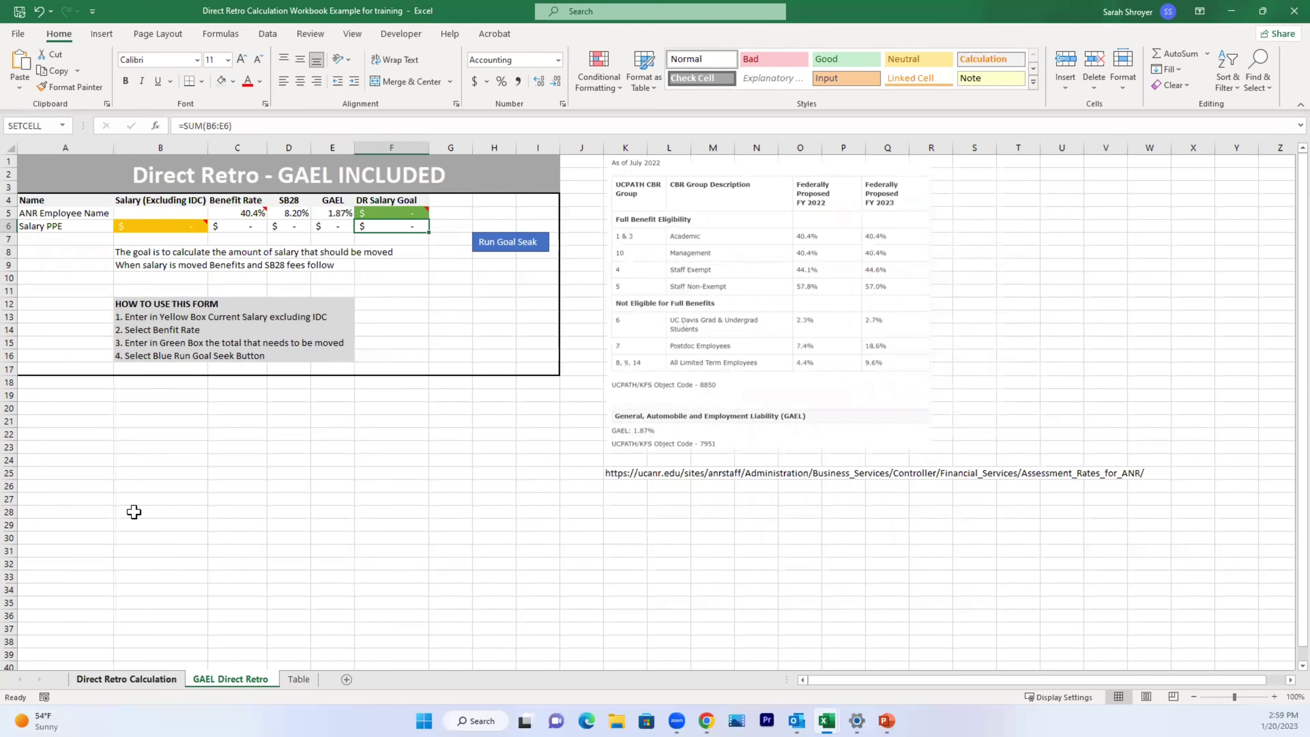
click(93, 679)
drag(134, 396, 134, 424)
key(ctrl+c)
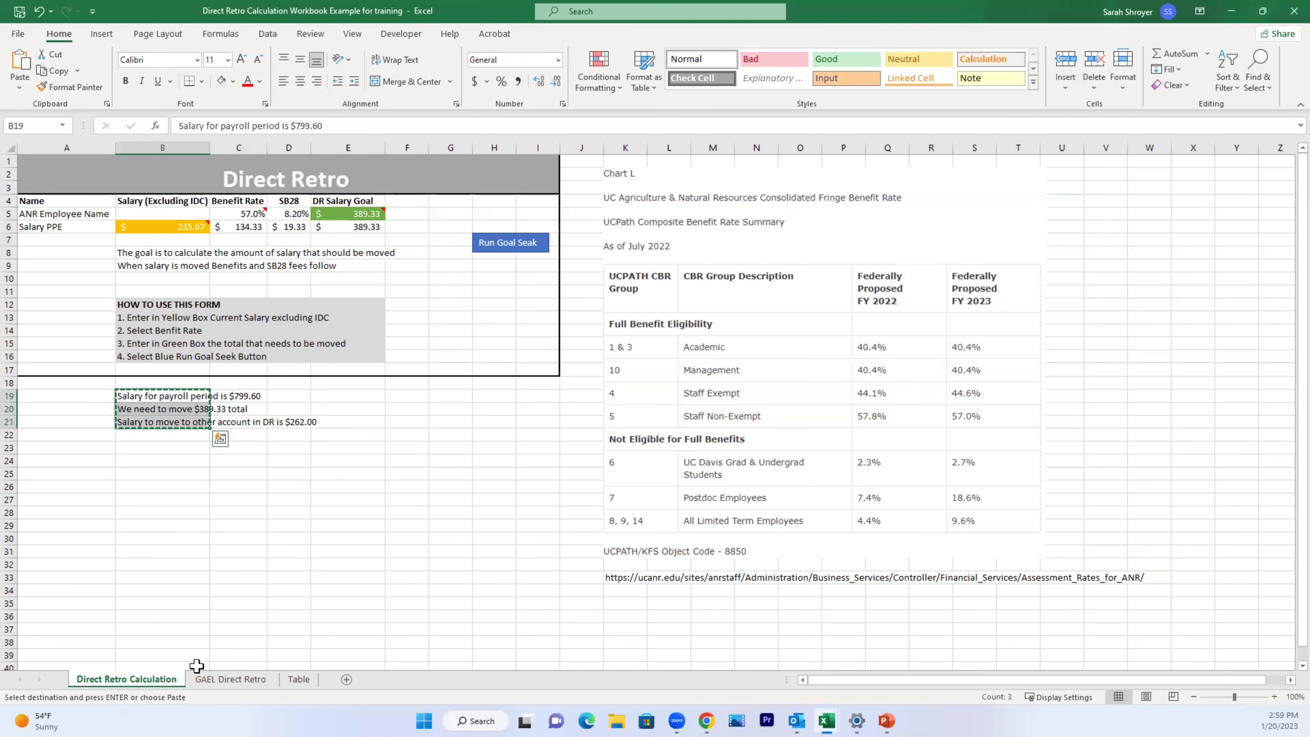
click(221, 682)
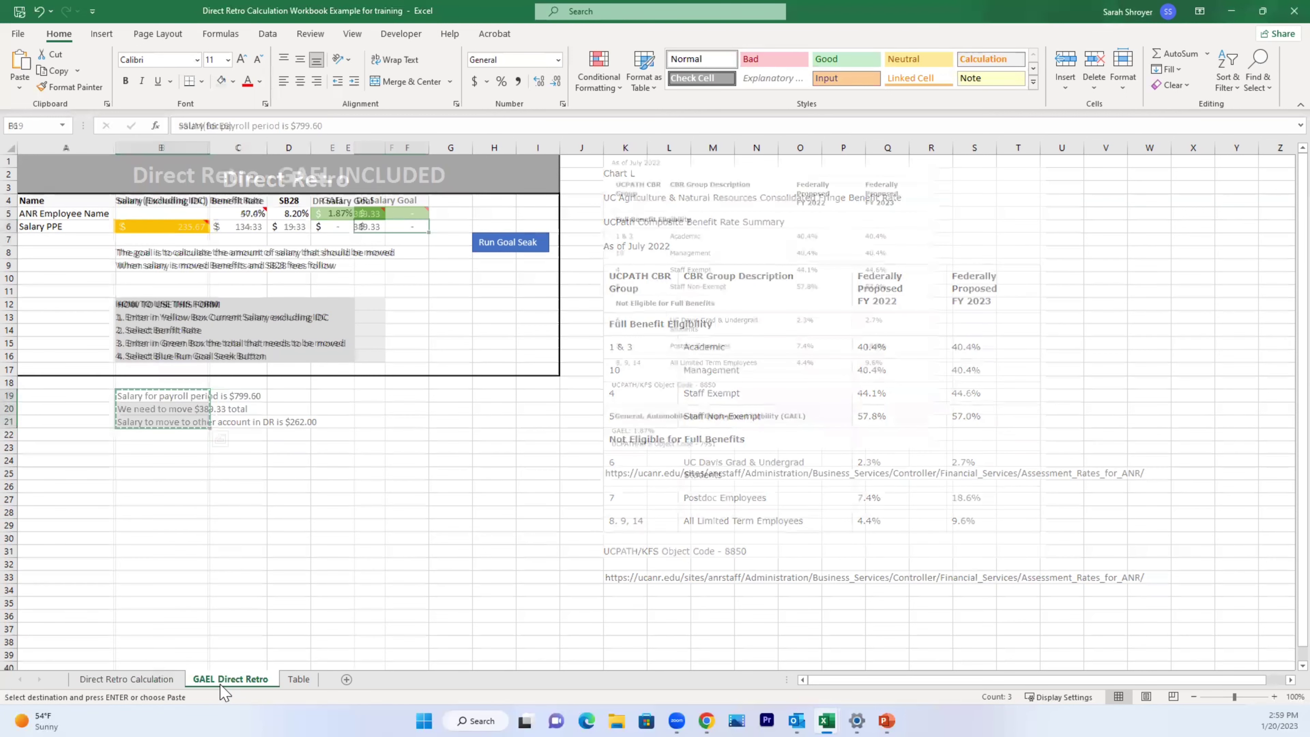
click(142, 394)
key(ctrl+v)
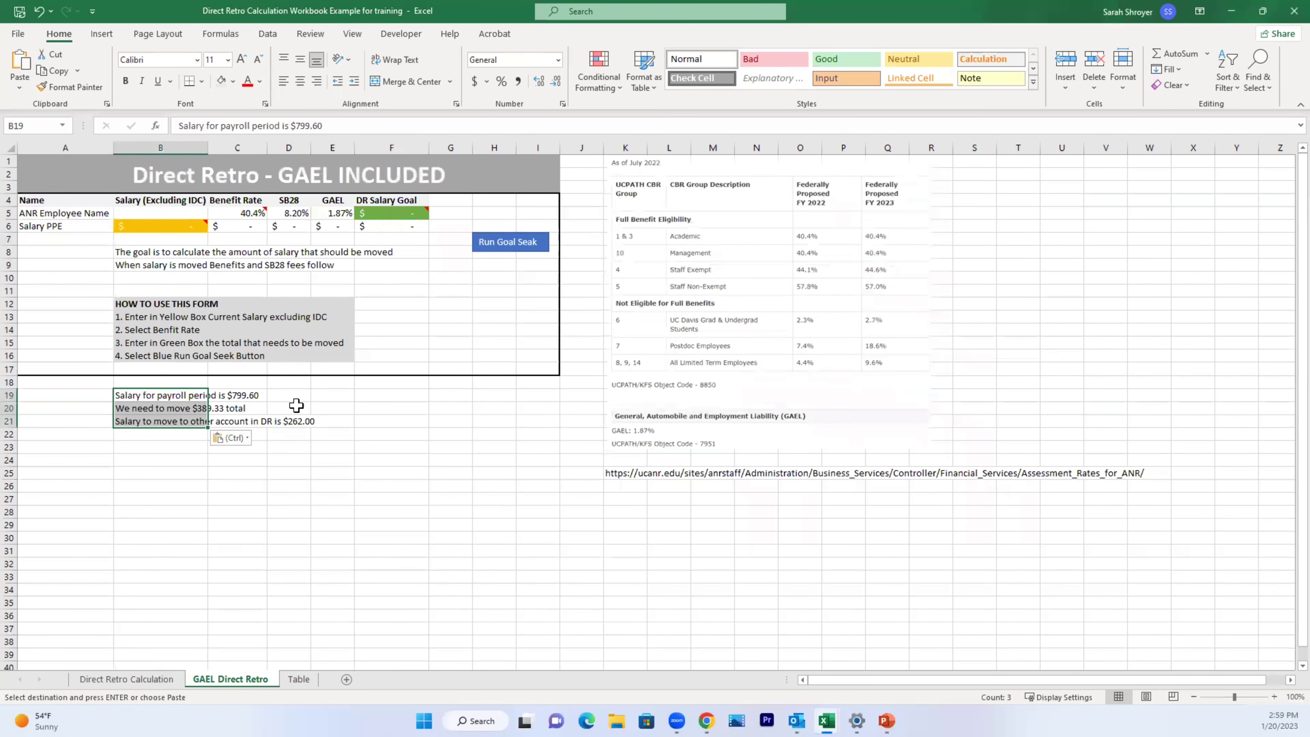
click(287, 444)
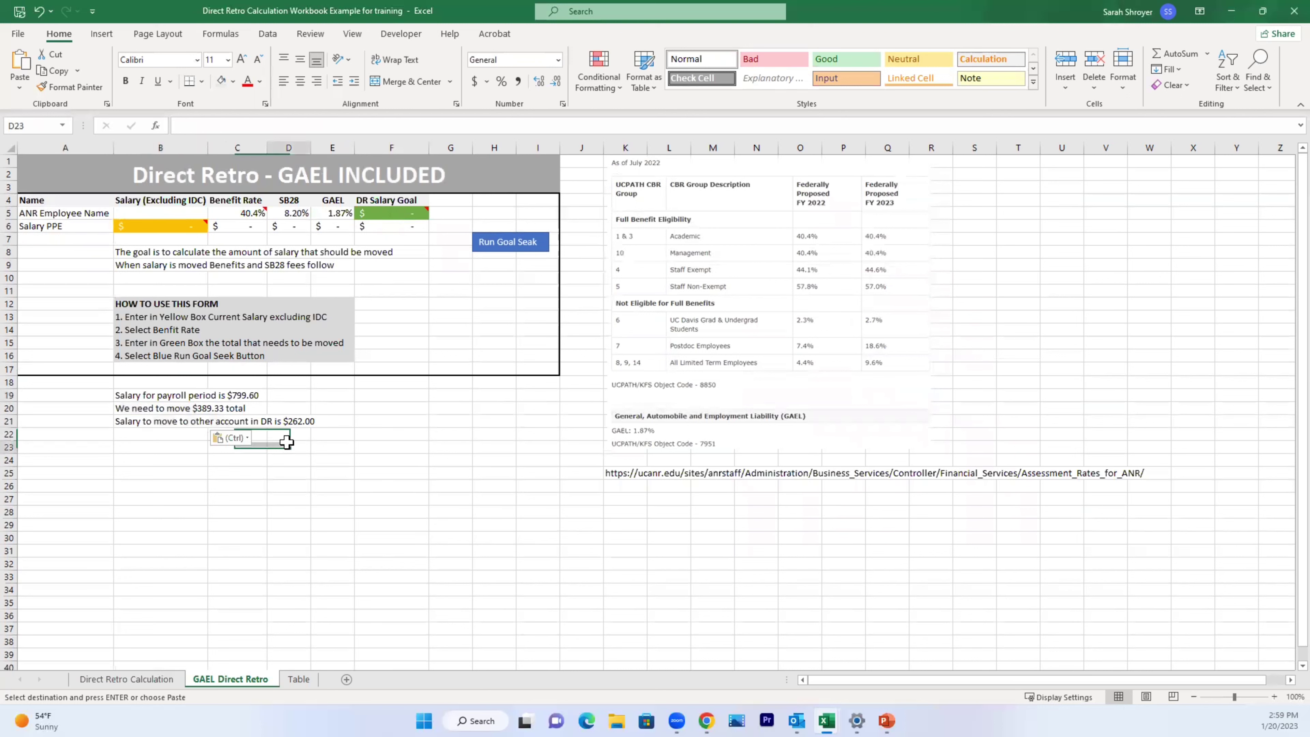
Step: Enter a 799.60 salary in B6 and choose the 57% benefit rate in C5
click(181, 227)
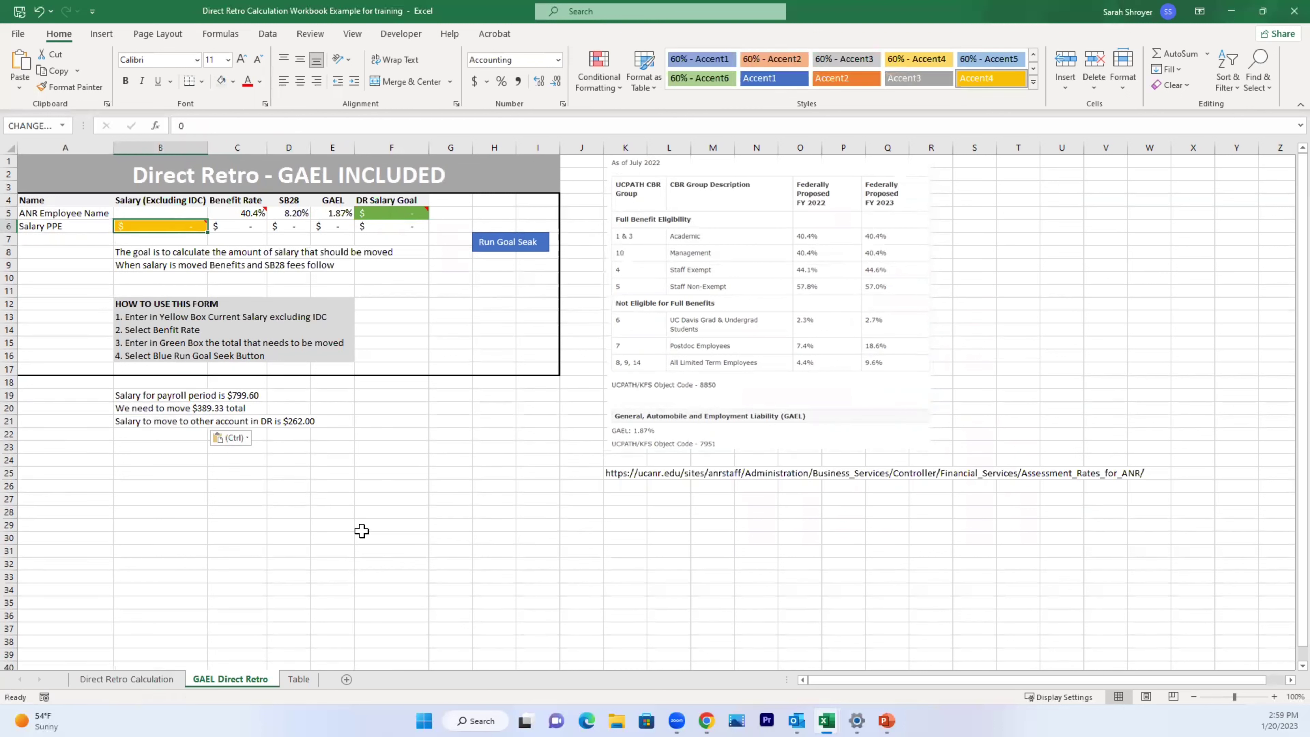
text(799.6)
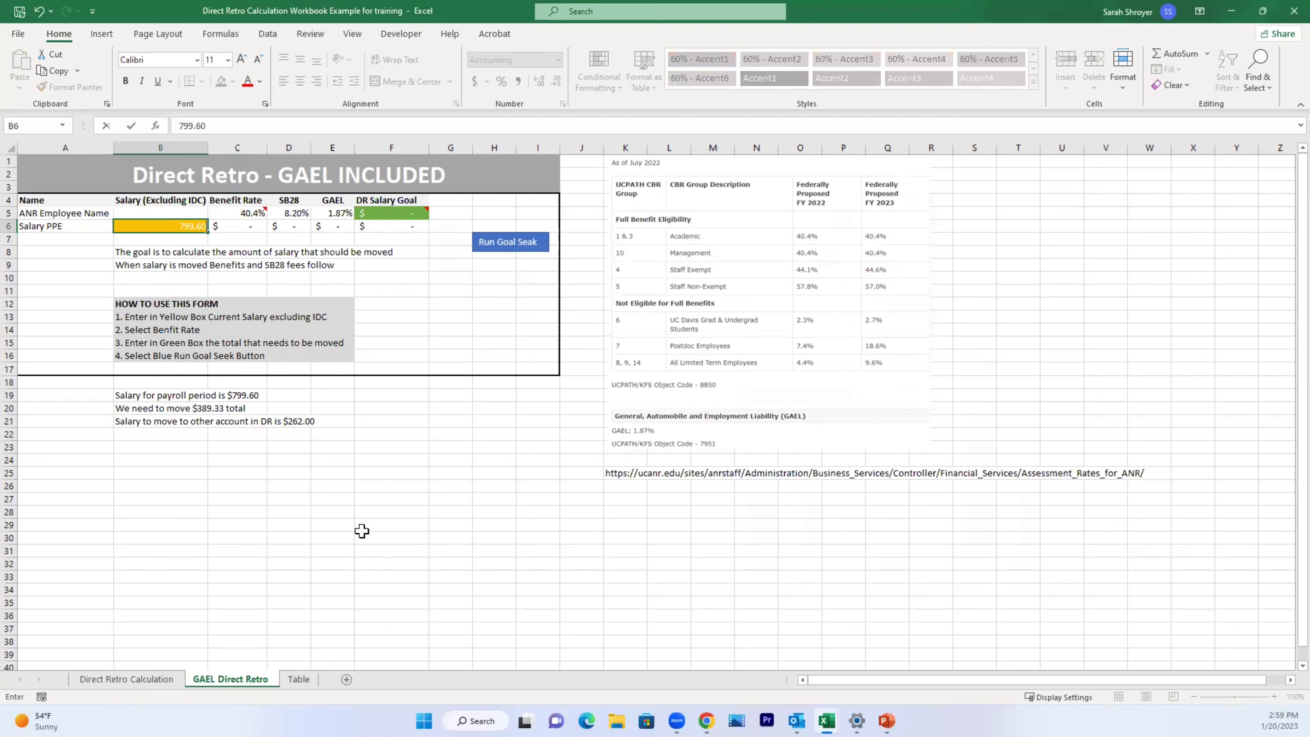
key(Return)
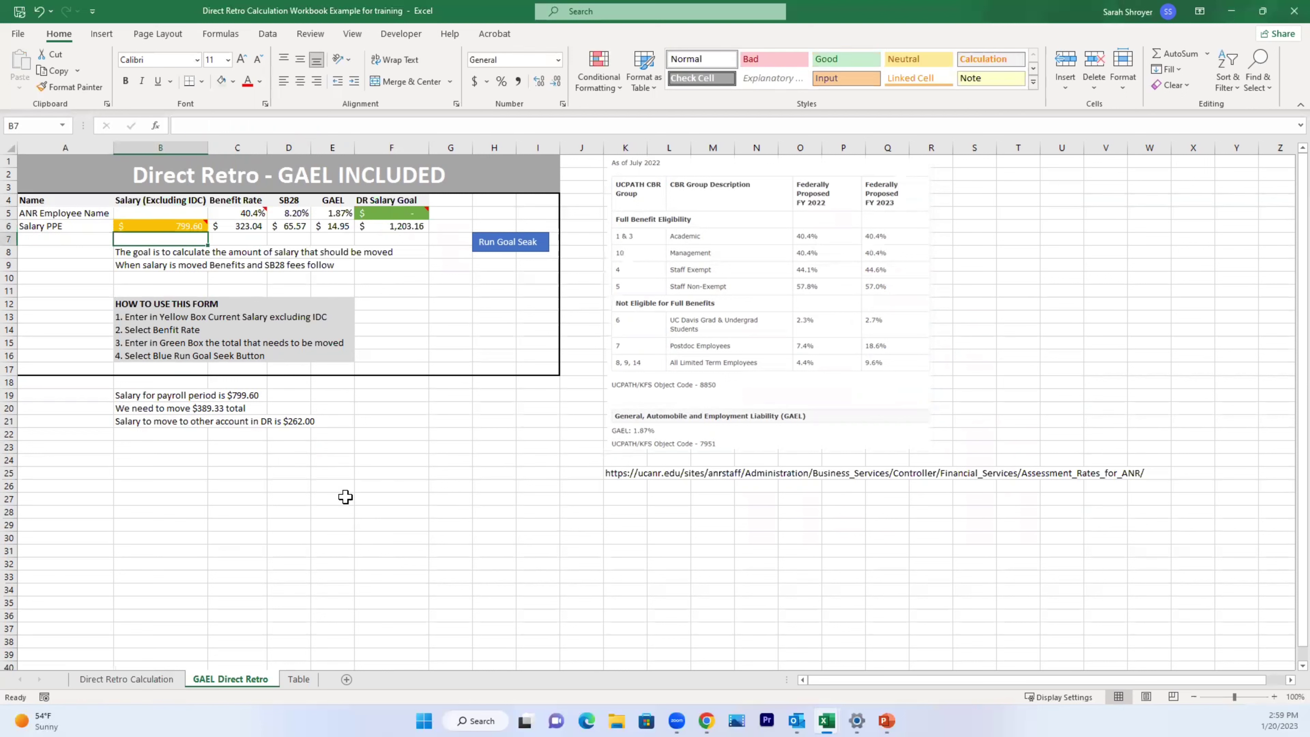
click(261, 211)
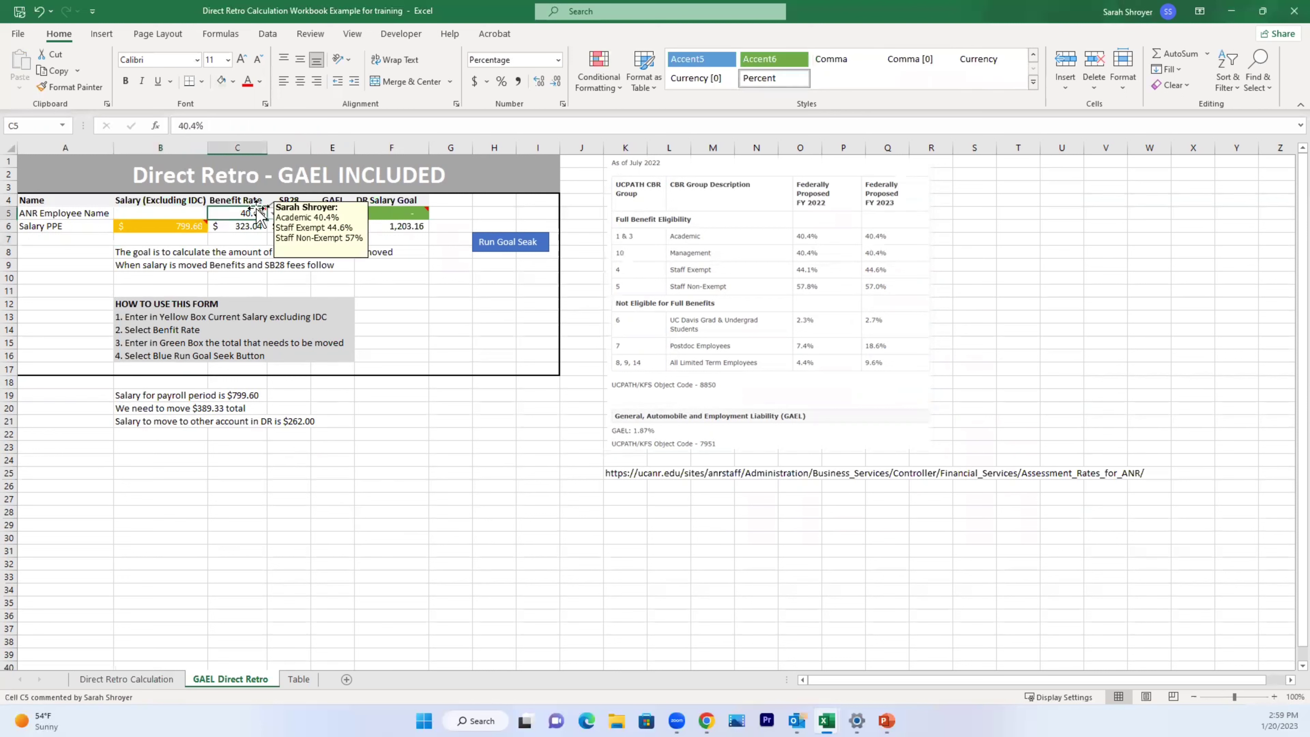
click(272, 213)
click(242, 245)
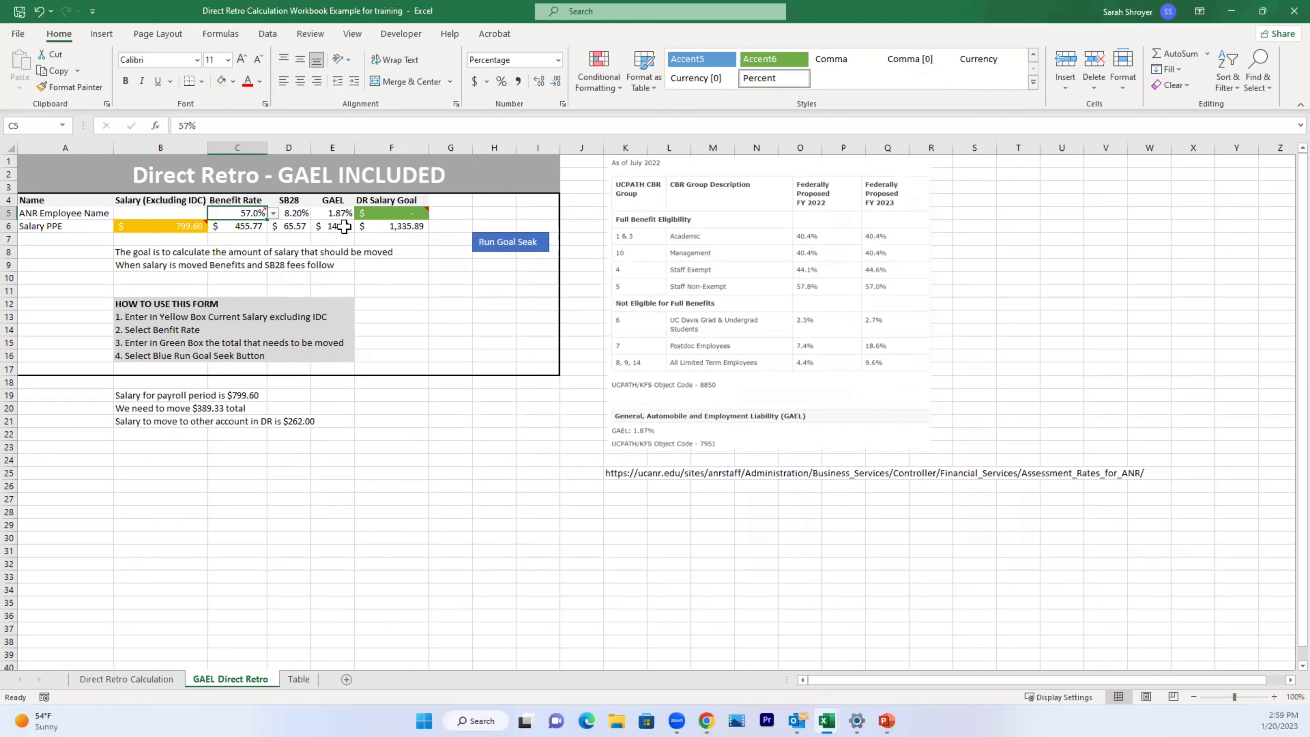
Step: Enter 389.33 as the salary goal in green cell F5
click(396, 214)
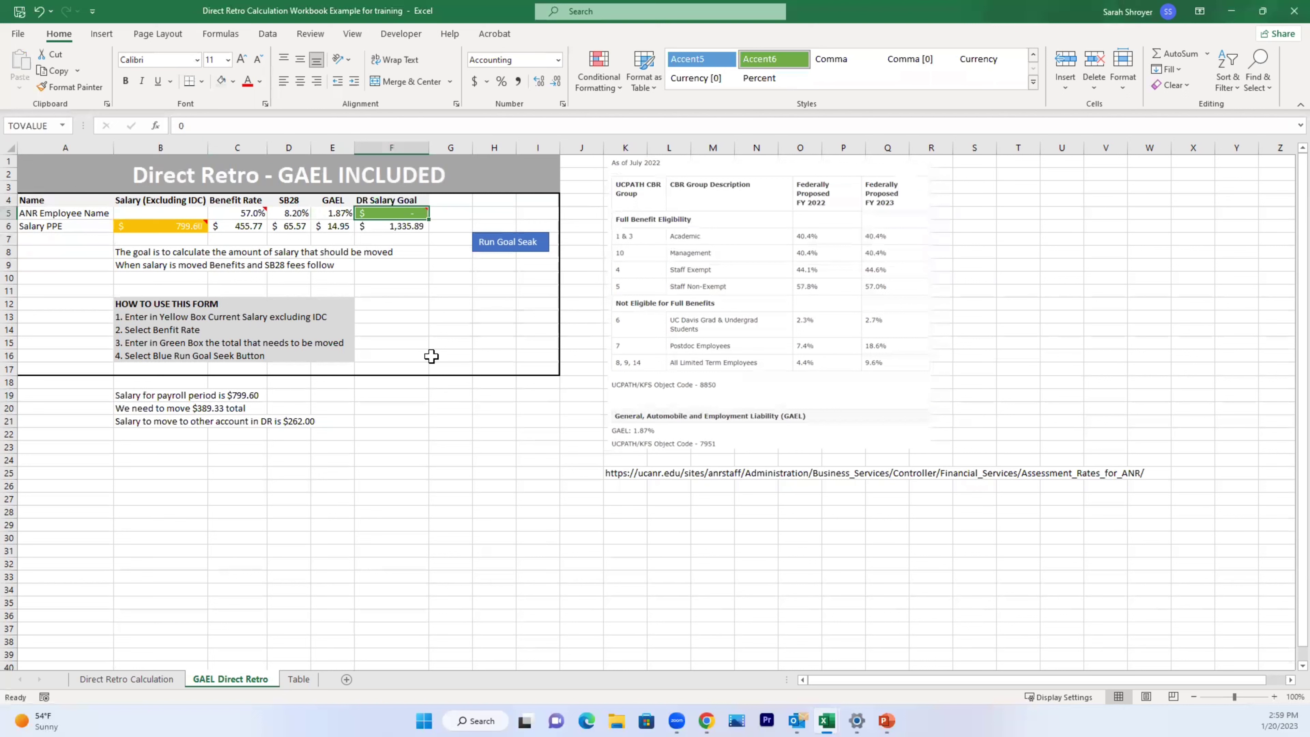
text(38)
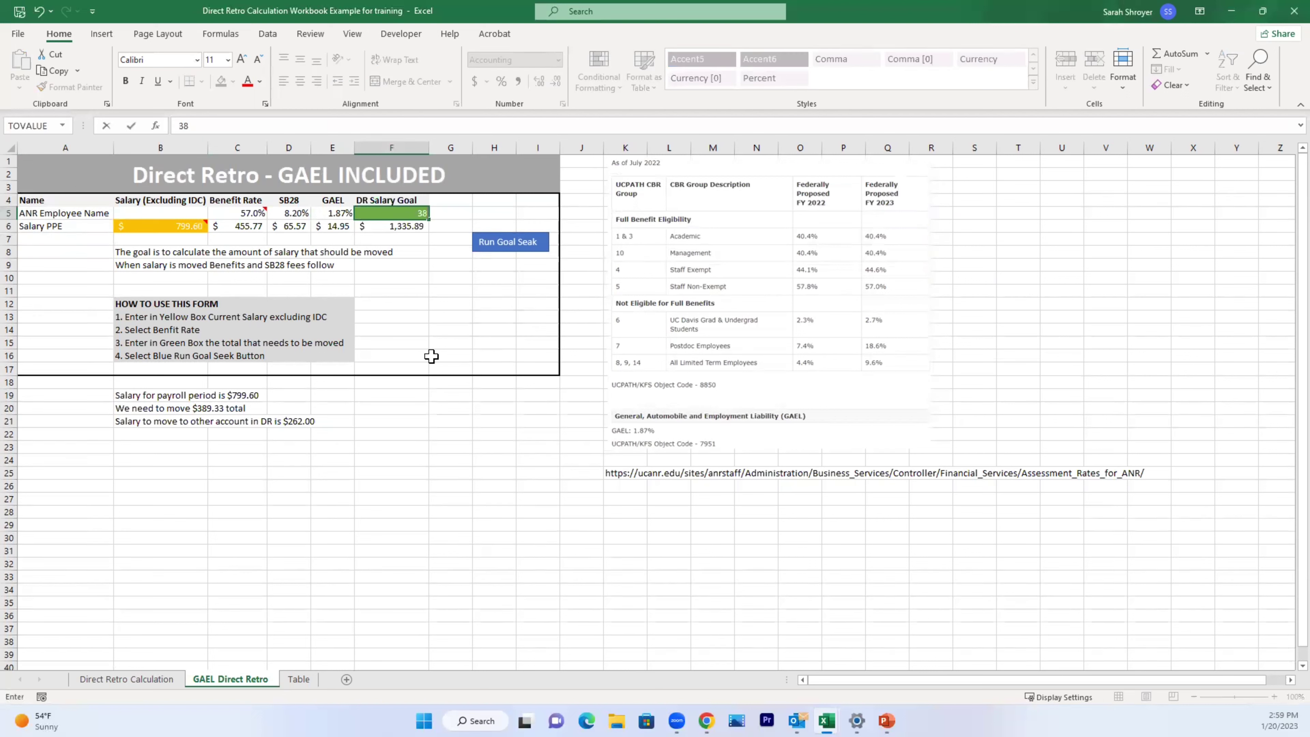
text(9.33)
key(Return)
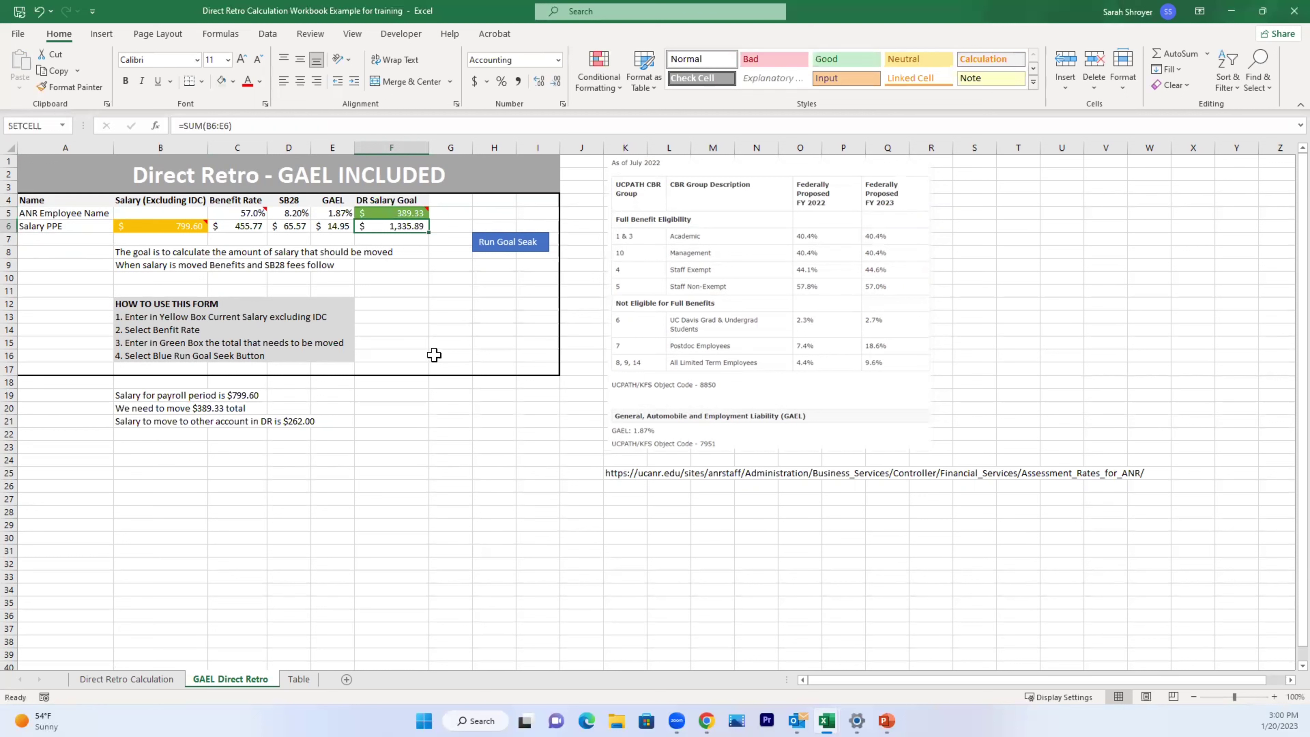
Step: Run Goal Seek, which sets the salary to 233.03, and verify B6
click(501, 252)
click(165, 224)
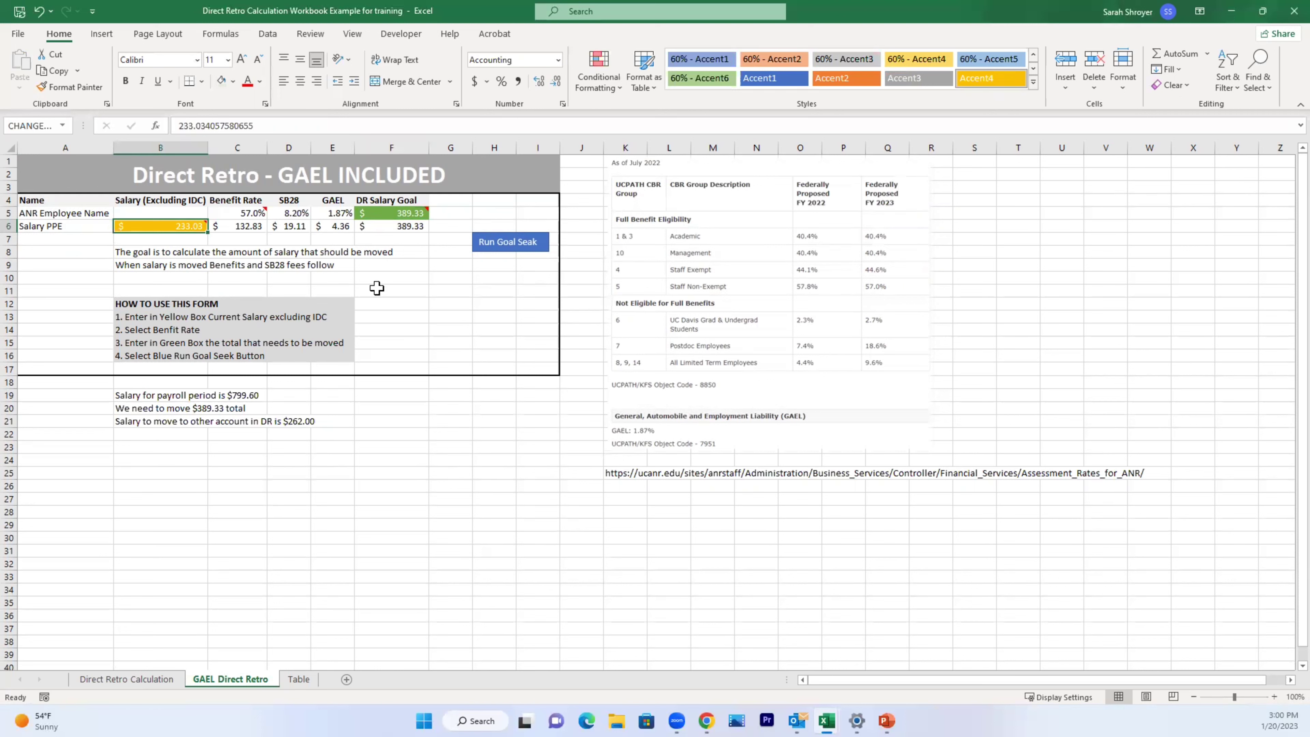
click(409, 310)
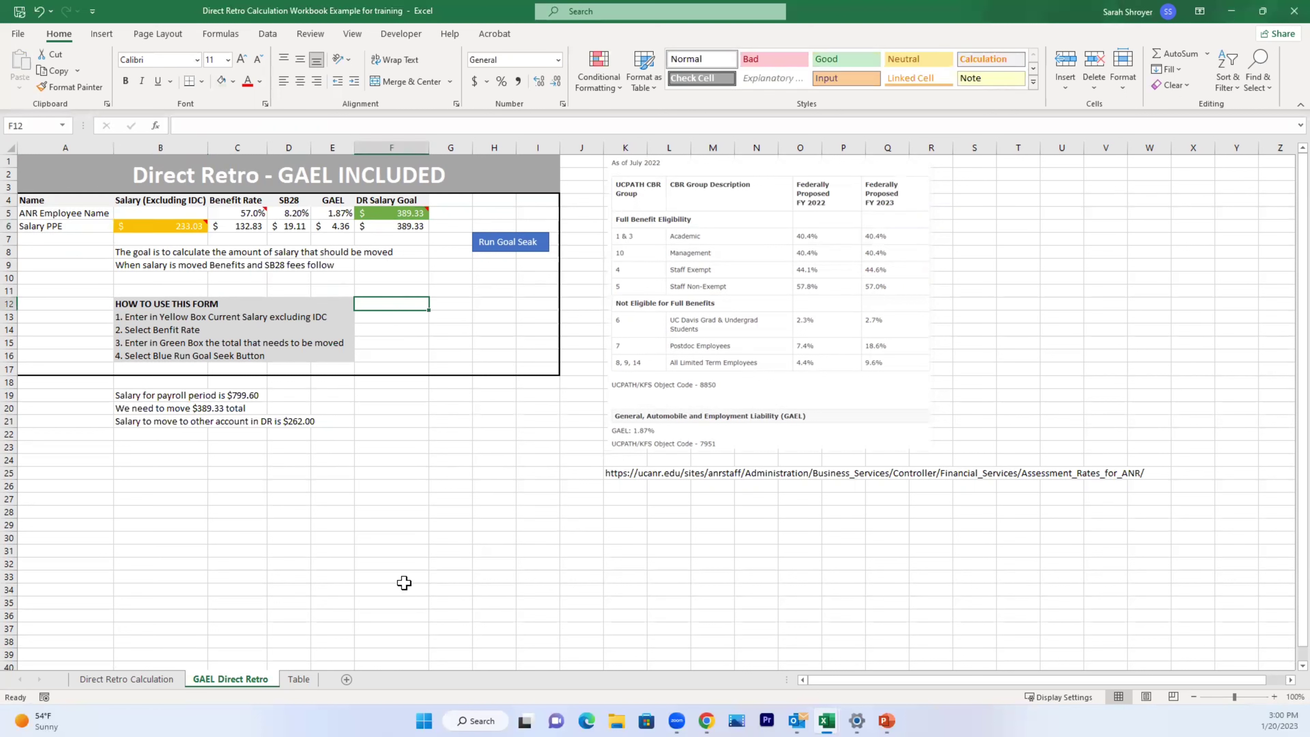